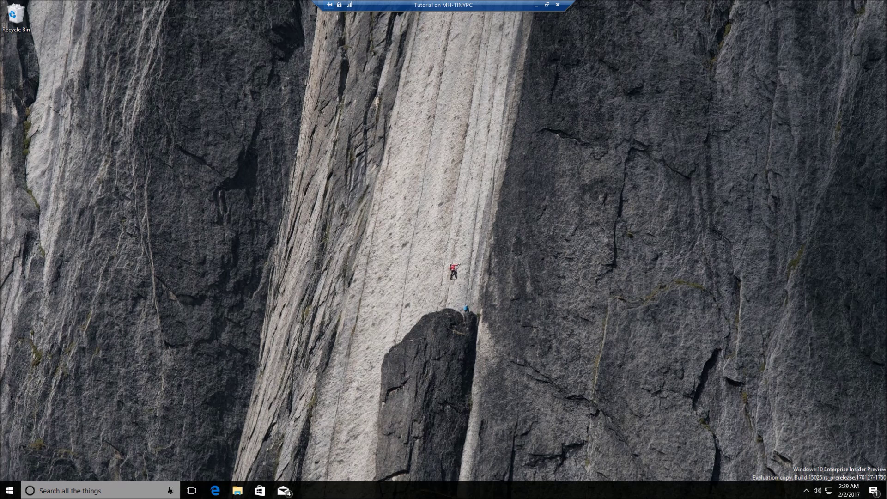
Open Settings full screen, go to Ease of Access Narrator, review Braille (beta), then restore the window
left_click(2, 491)
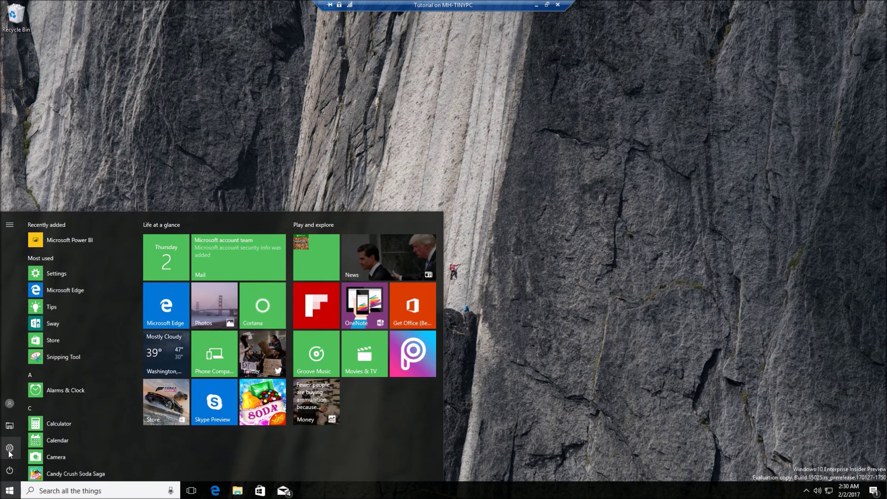
left_click(9, 451)
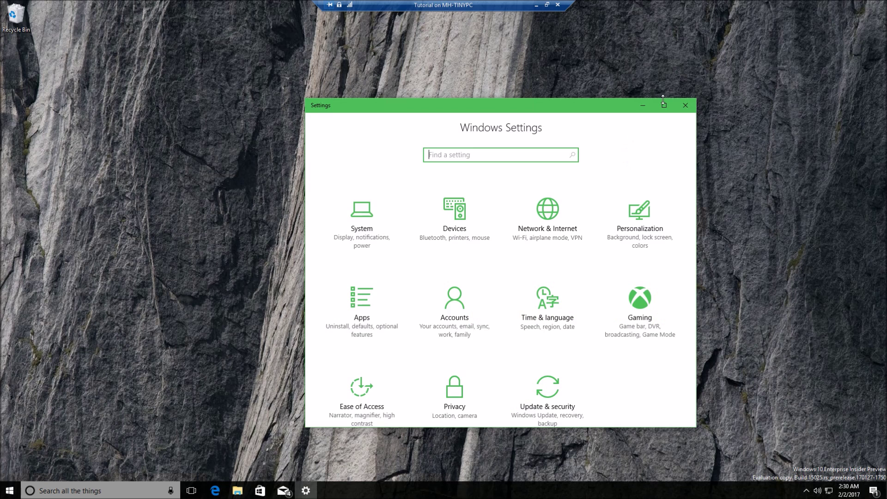
left_click(664, 105)
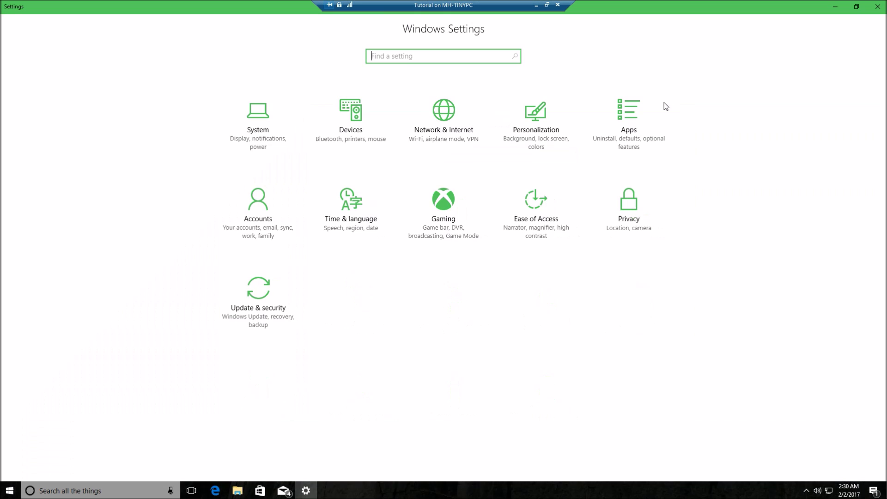
left_click(510, 222)
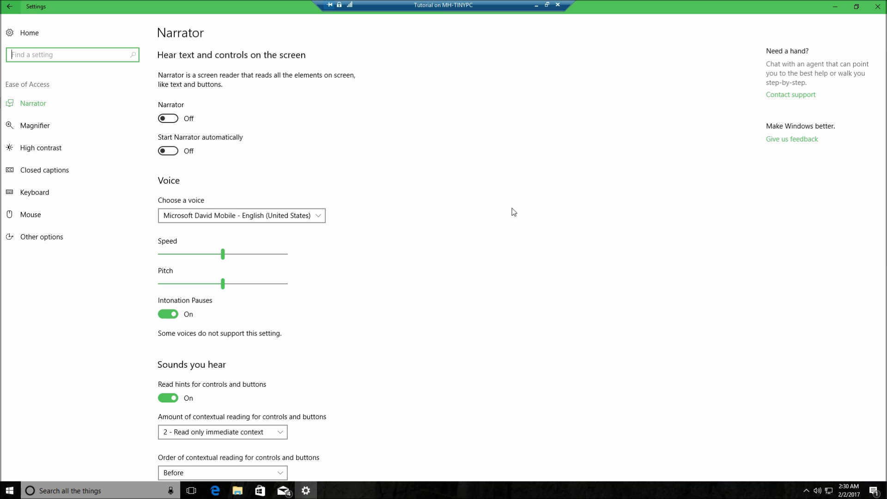
scroll(381, 305, "down", 8)
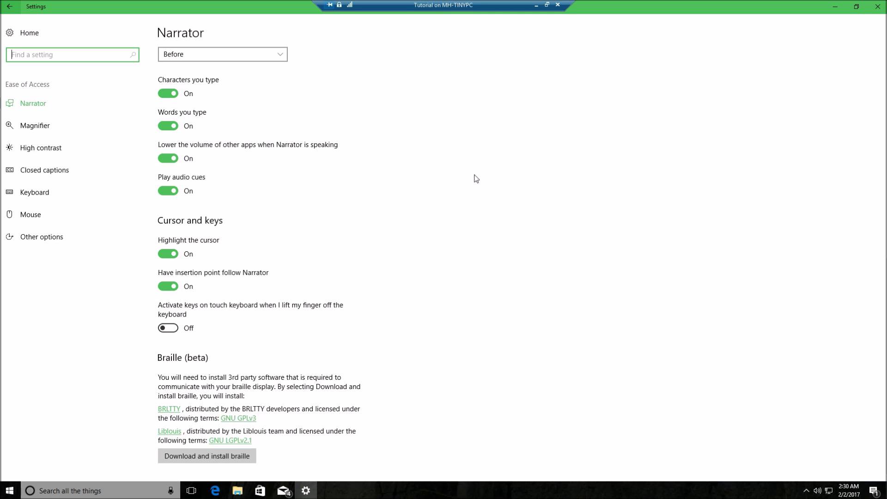
left_click(856, 7)
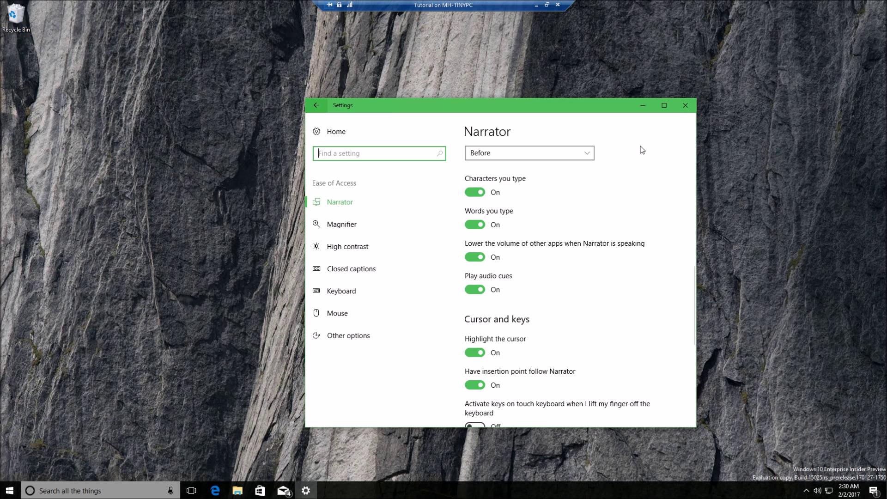
Reopen Settings maximized and go to System > Night light, on until sunrise with a sunset-to-sunrise schedule
left_click(686, 105)
key("super")
left_click(59, 271)
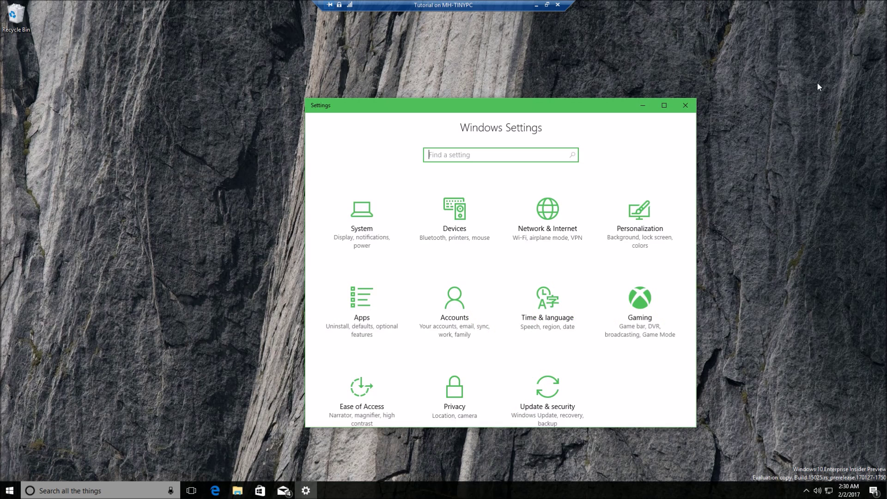
left_click(666, 105)
left_click(259, 137)
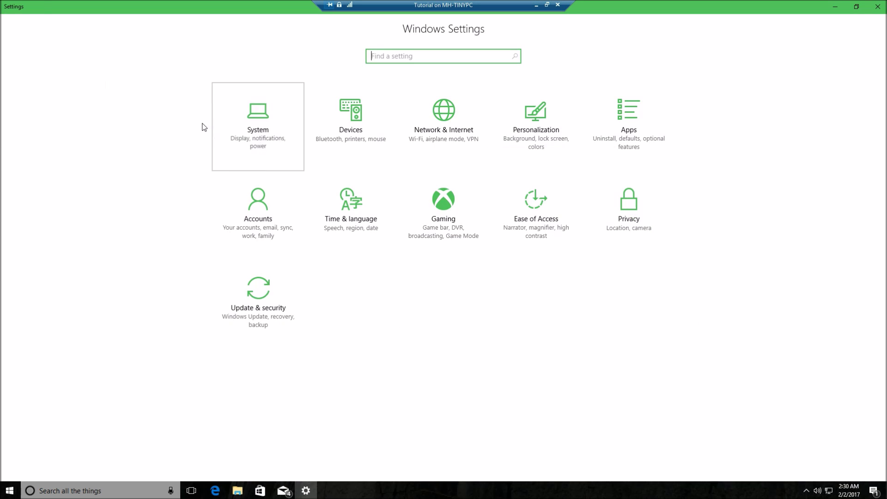
left_click(191, 108)
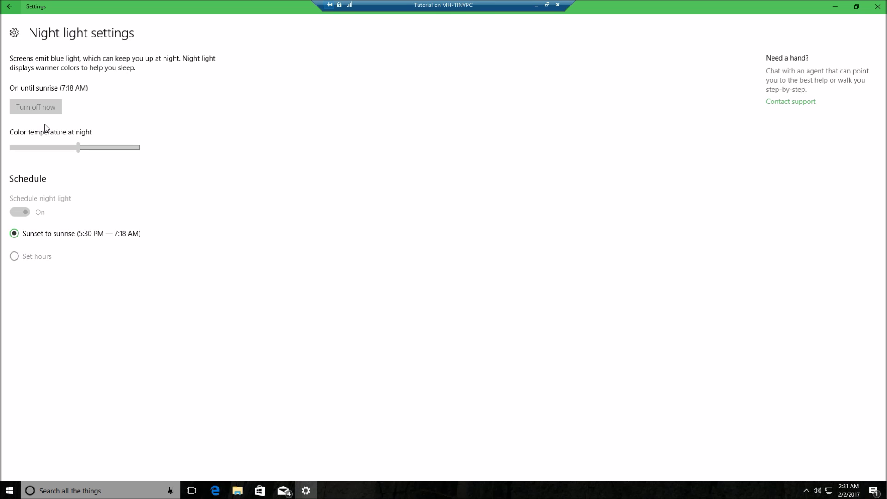
Search 'fee' to open Feedback Hub full screen, view its Feedback list with Collections, then close it
key("alt+F4")
key("super")
type("fee")
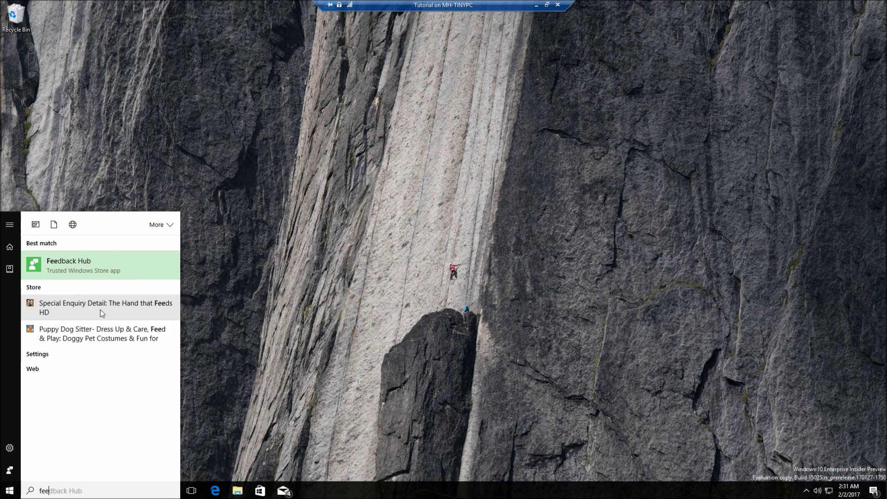
left_click(83, 265)
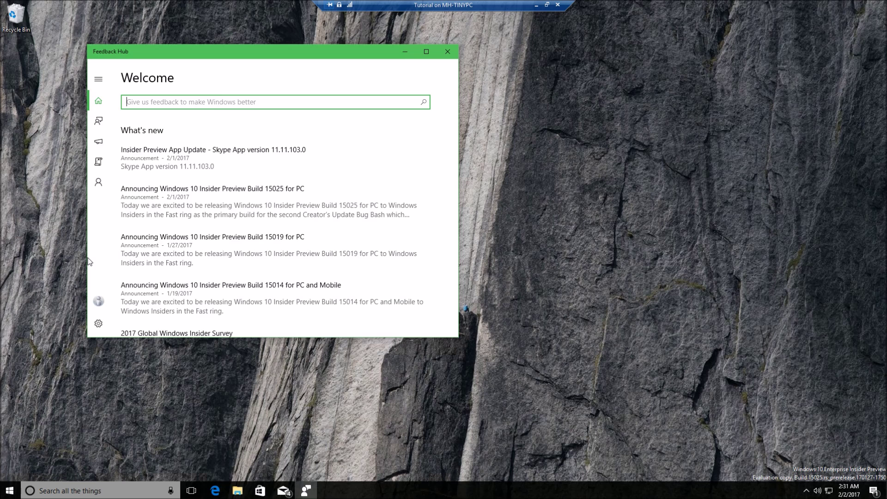
left_click(426, 52)
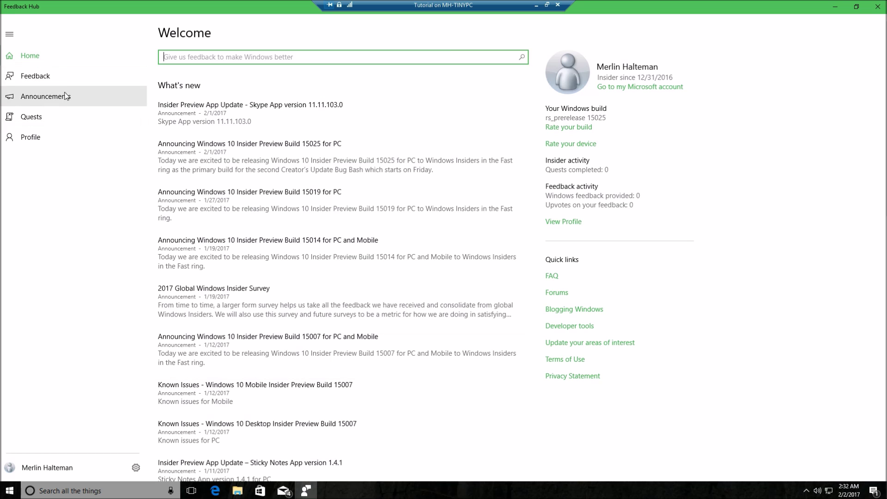
left_click(69, 79)
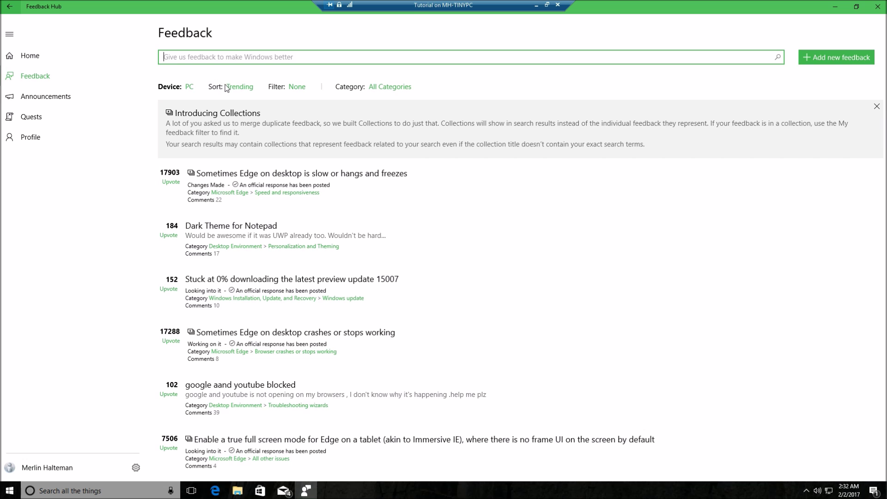
left_click(68, 489)
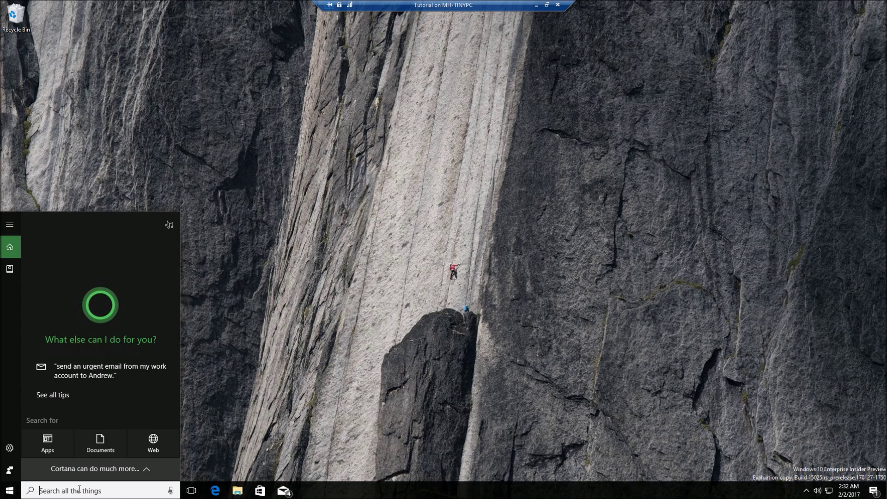
Launch Windows Defender Security Center from the 'wind' search autocomplete and dismiss its improvements notice
type("wi")
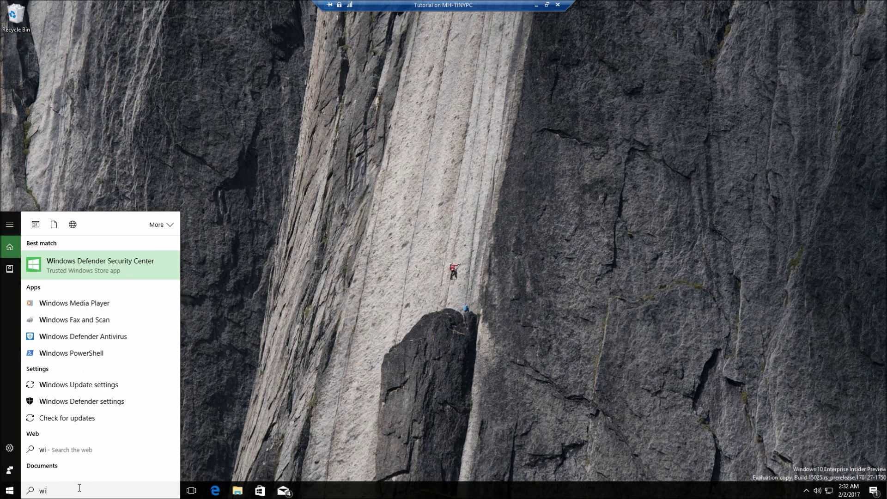
type("nd")
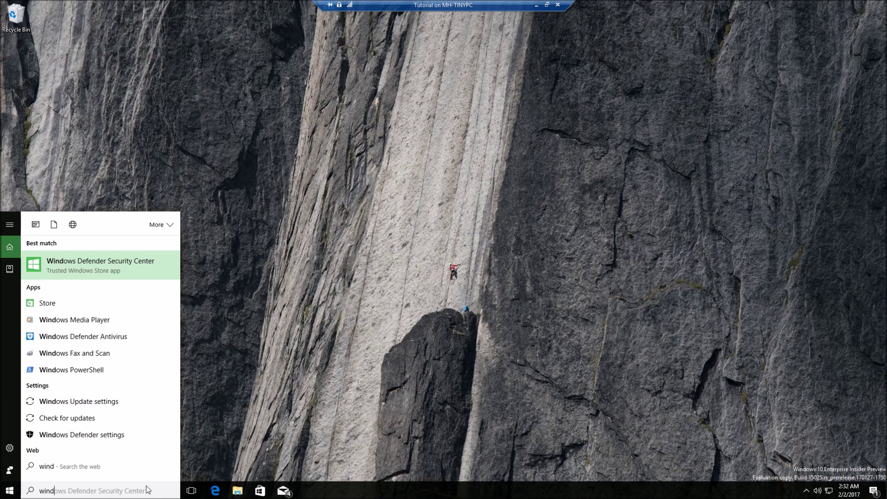
left_click(170, 490)
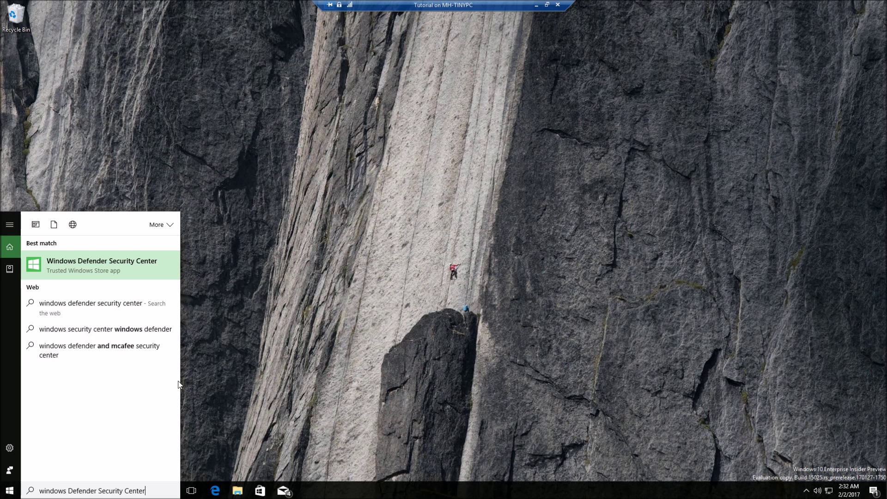
key("Return")
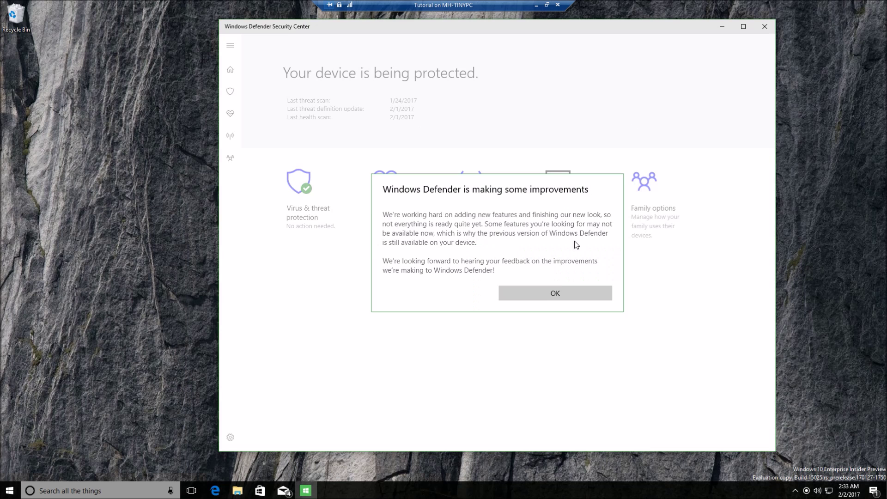
left_click(562, 294)
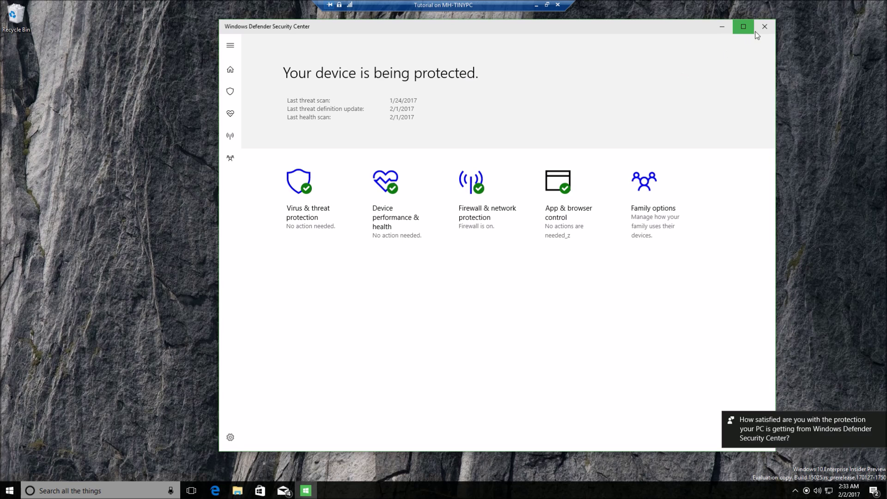
Search 'windows' in the taskbar search and launch Microsoft Edge to its Start page
left_click(63, 494)
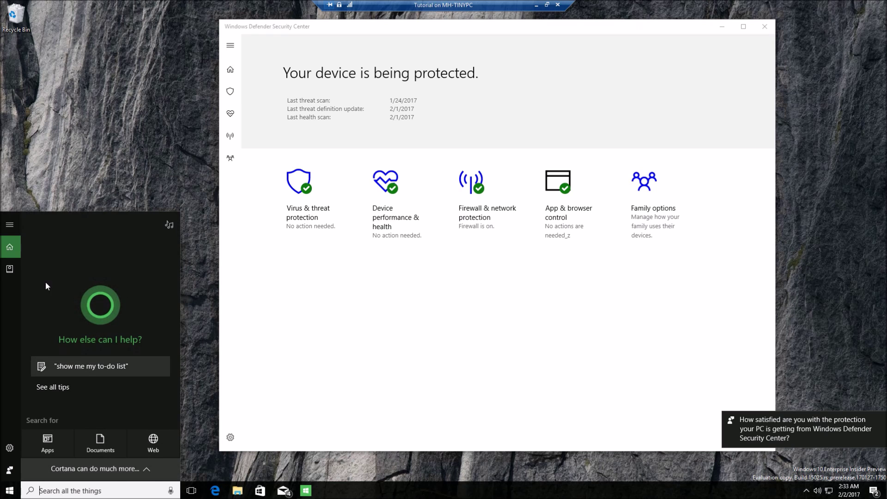
left_click(67, 187)
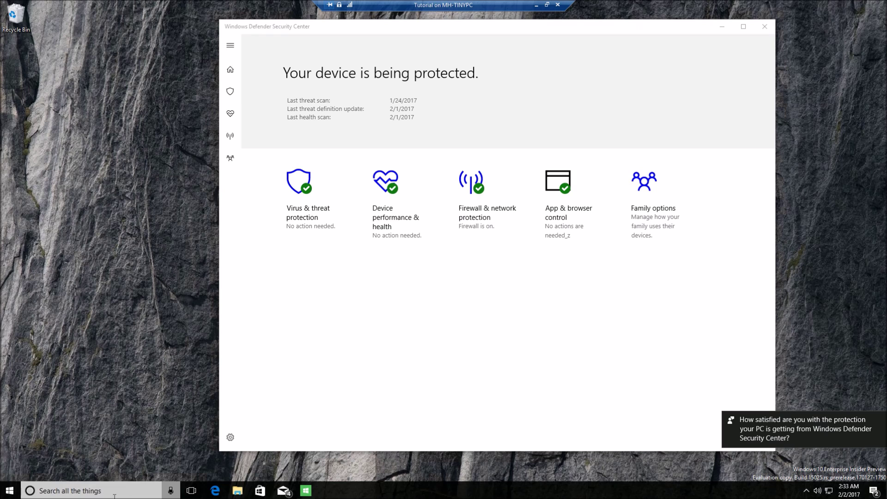
left_click(142, 485)
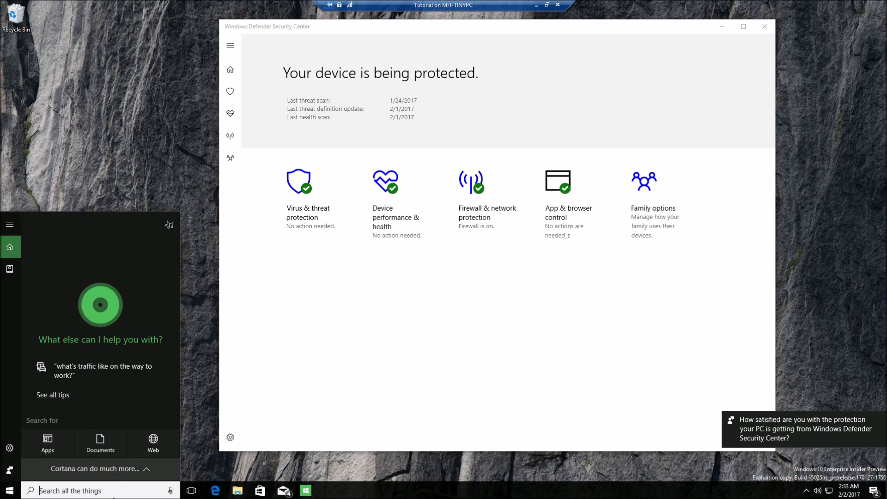
type("wind")
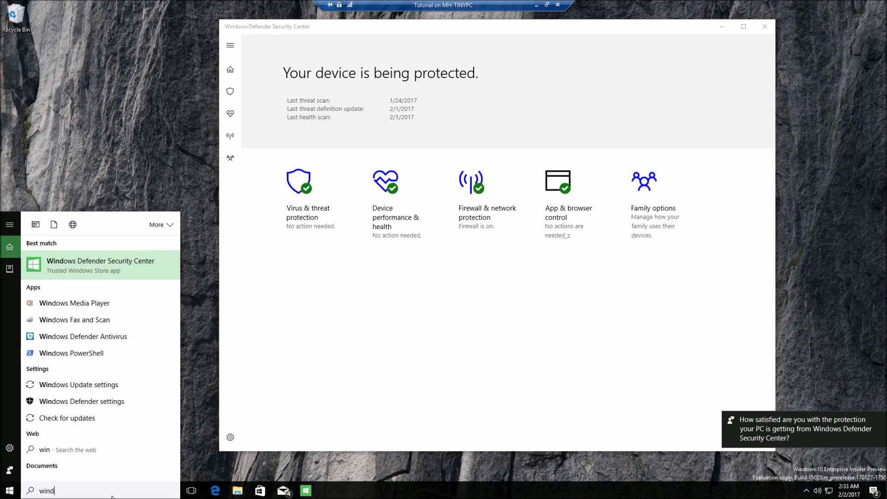
type("ows")
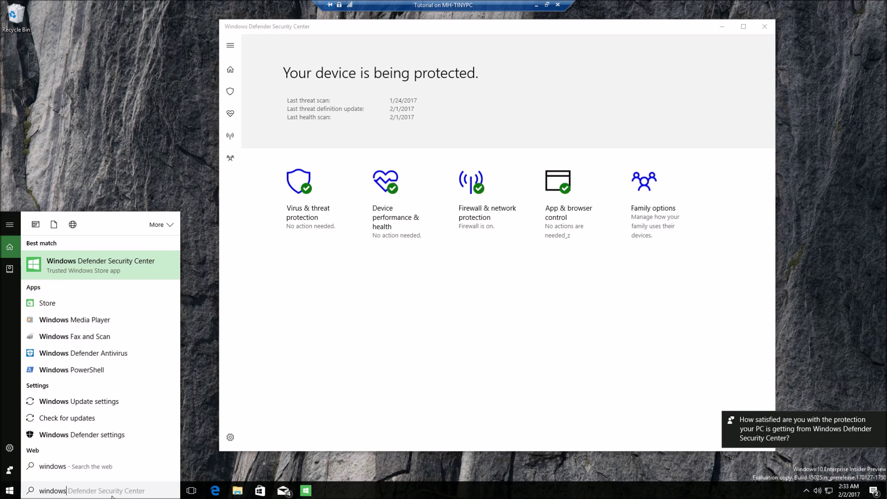
left_click(215, 491)
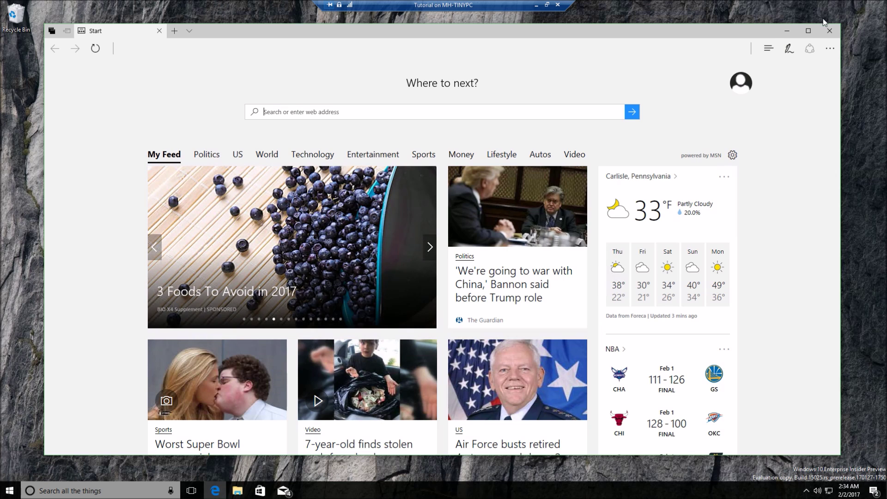
Check the Edge ... menu for the new Extensions entry, then close Edge
left_click(837, 52)
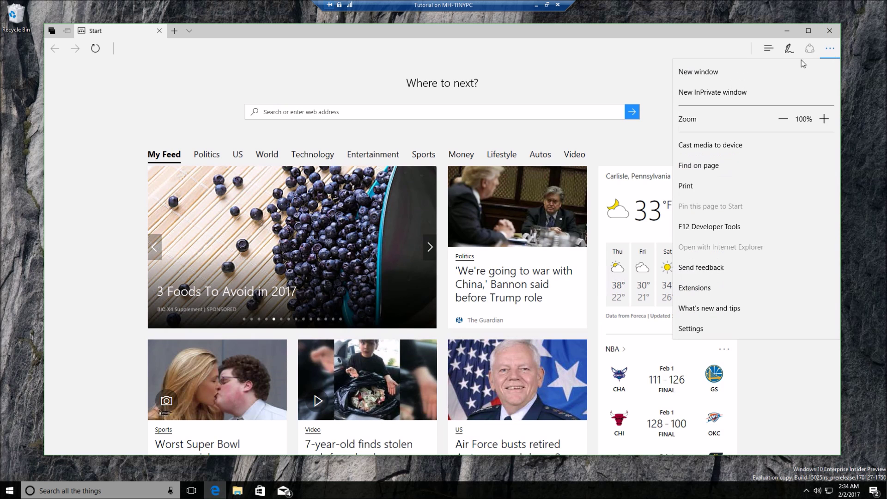
left_click(667, 56)
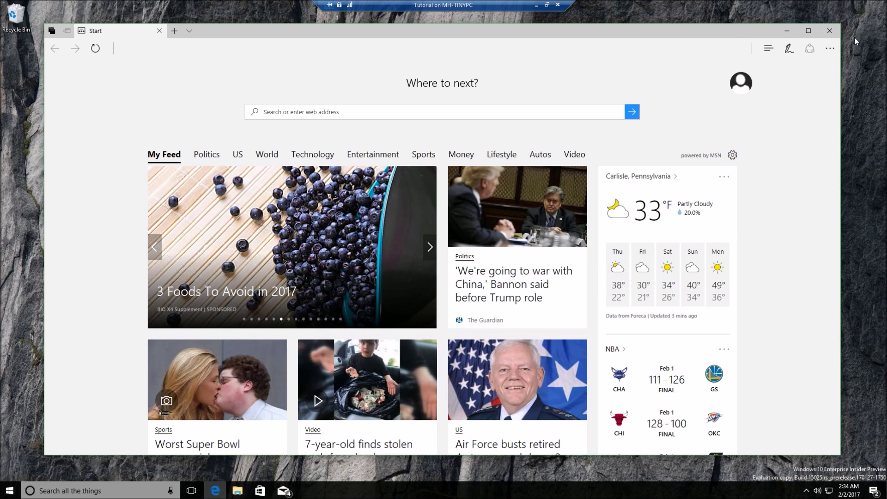
left_click(830, 31)
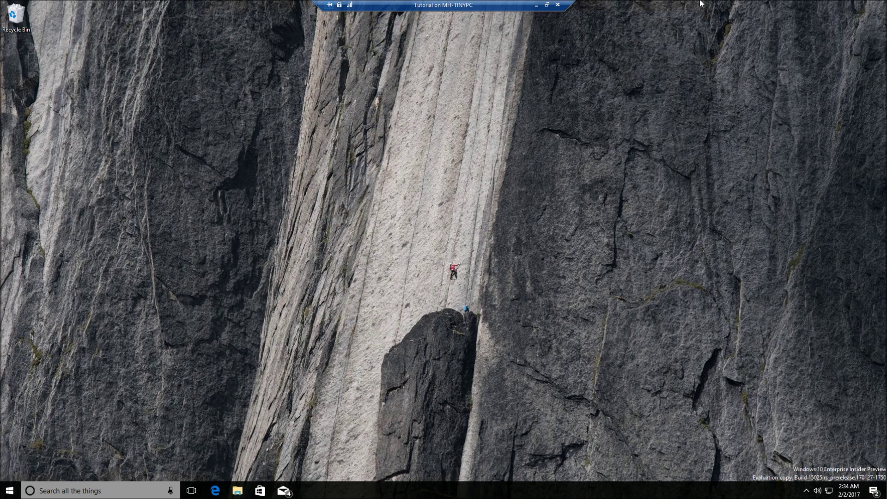